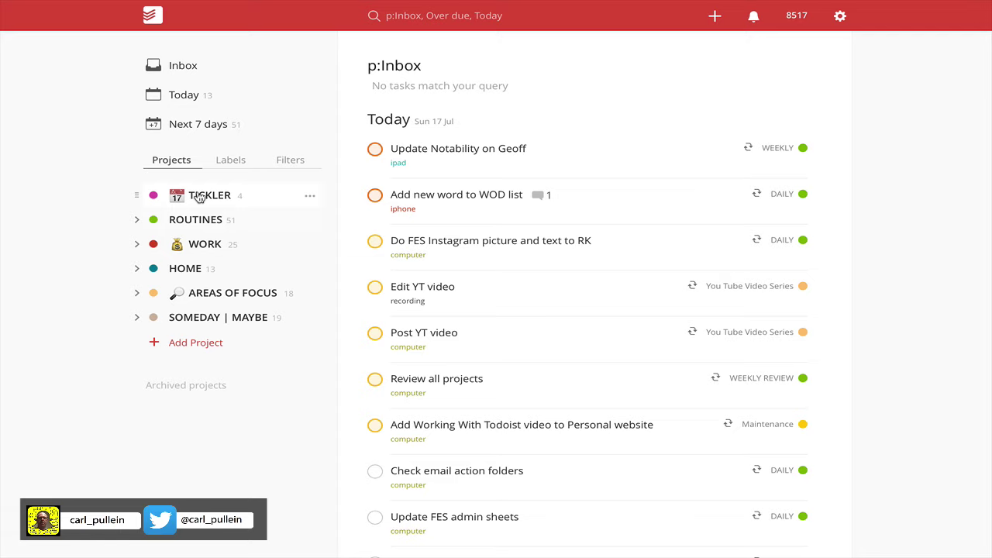
# - Show the TICKLER project's four reminders due tomorrow, 28 Jul, 31 Jul and 24 Sep
pyautogui.click(201, 197)
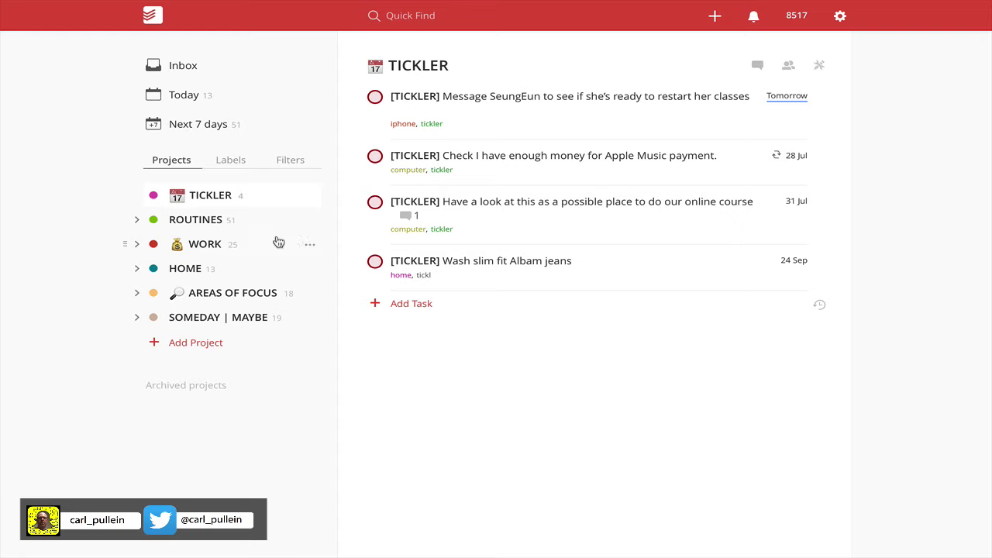
# - Expand ROUTINES, browse DAILY's task list, and finish on WEEKLY's 21 recurring tasks
pyautogui.click(199, 223)
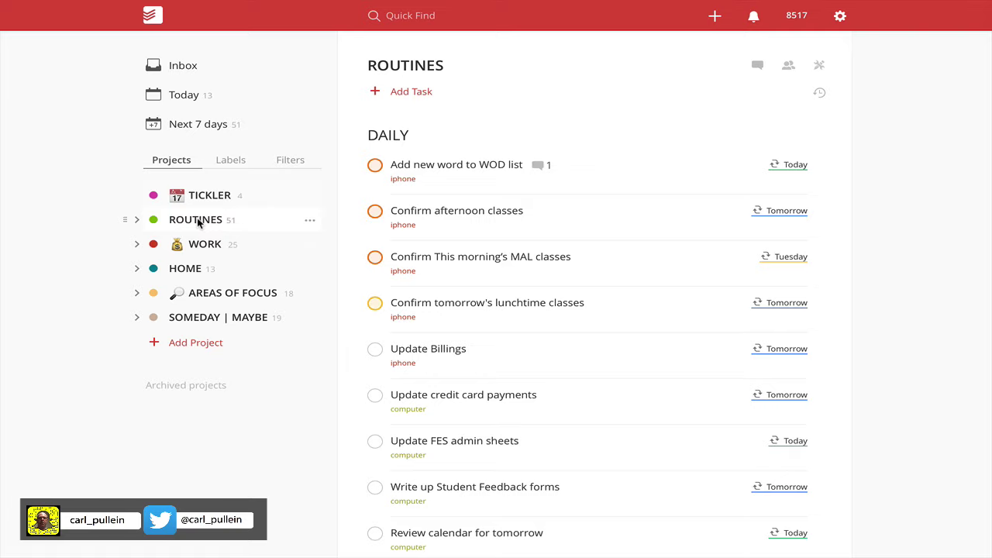
pyautogui.click(137, 221)
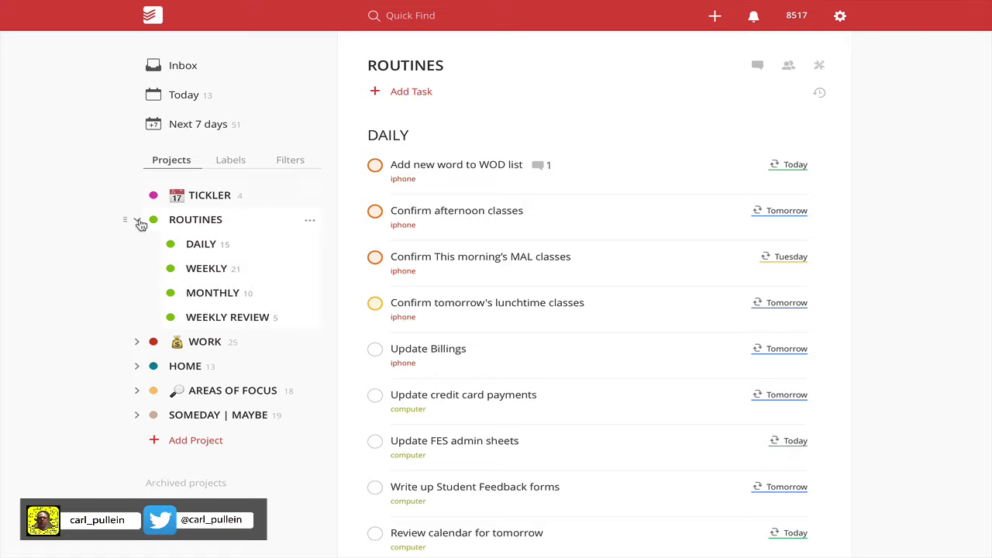
pyautogui.click(203, 244)
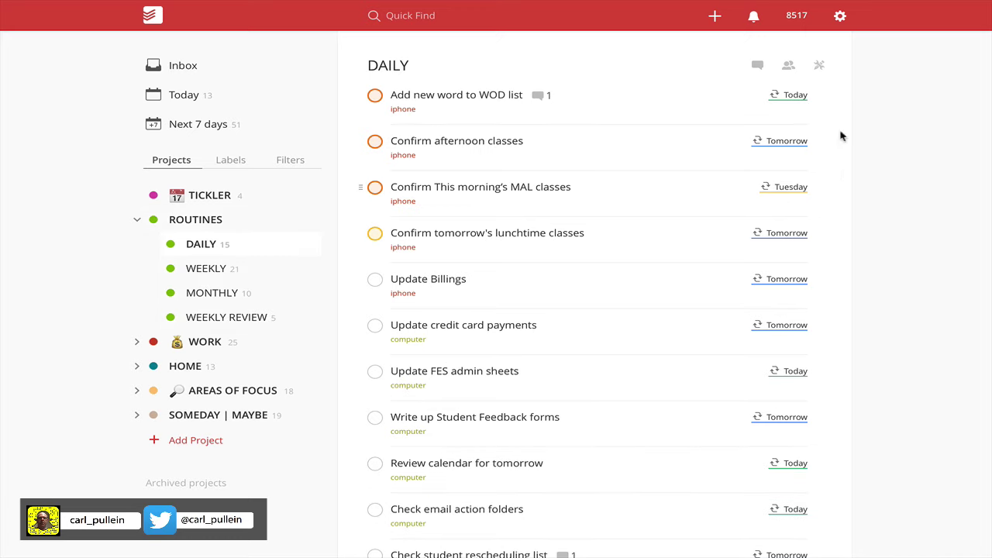
pyautogui.scroll(-5, 829, 208)
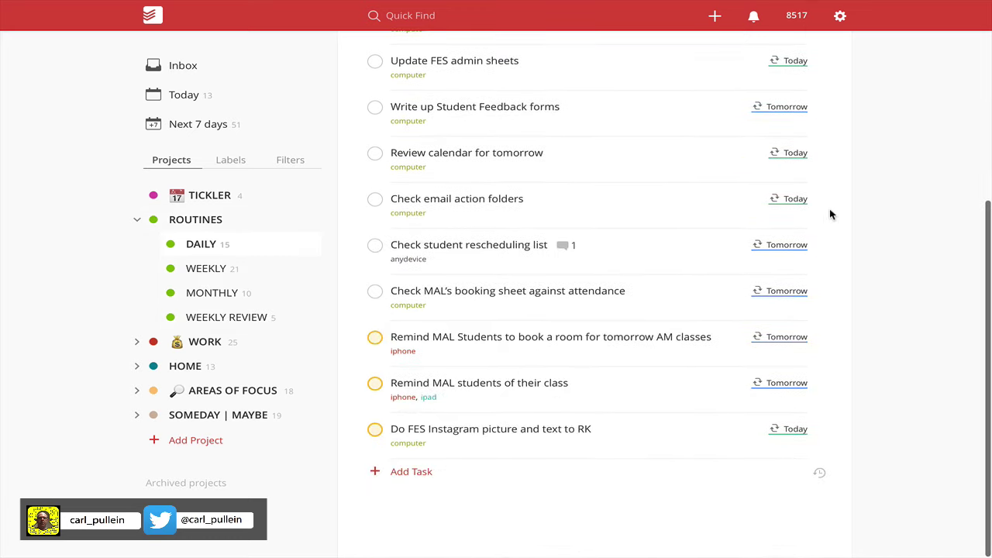
pyautogui.scroll(5, 829, 209)
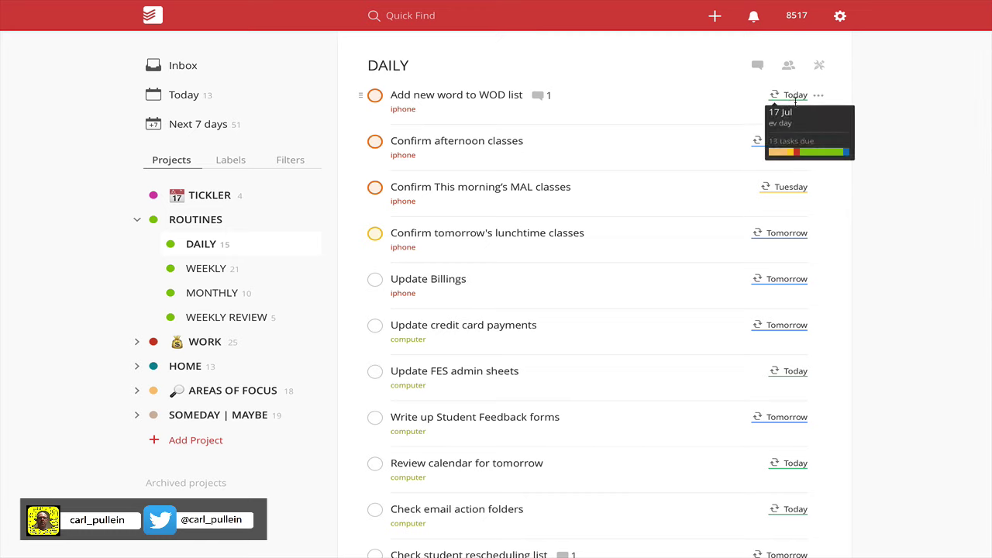
pyautogui.scroll(-2, 834, 452)
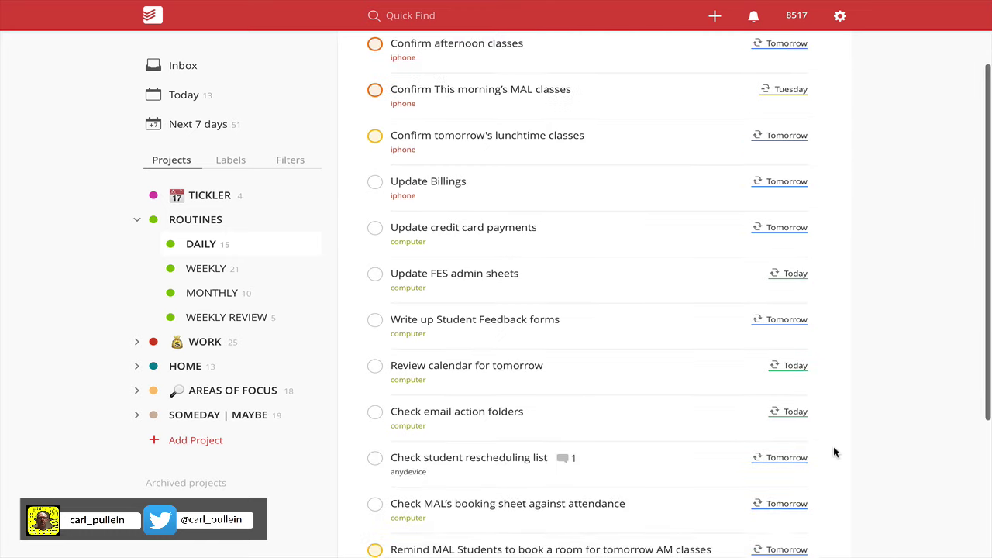
pyautogui.scroll(-3, 841, 527)
pyautogui.scroll(2, 841, 537)
pyautogui.scroll(2, 840, 538)
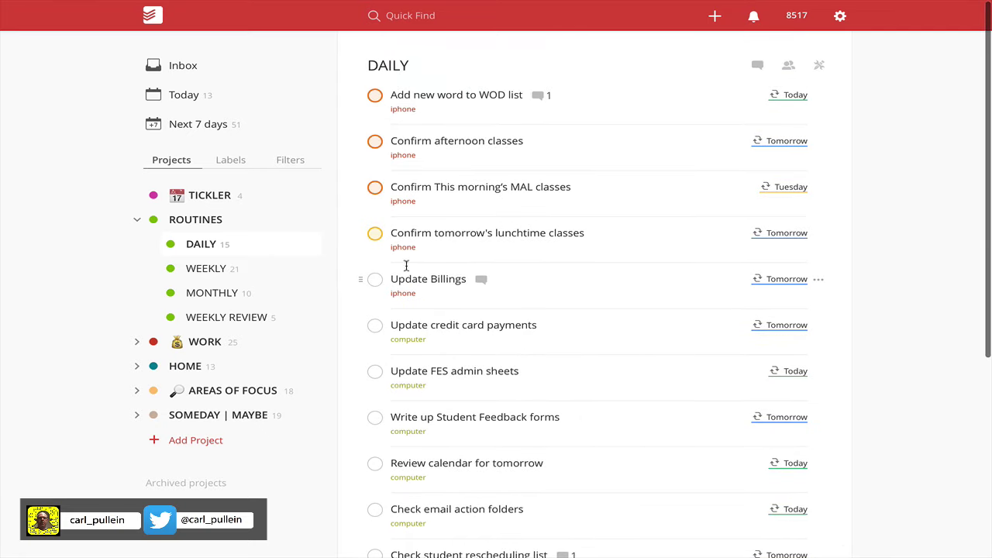
pyautogui.click(212, 268)
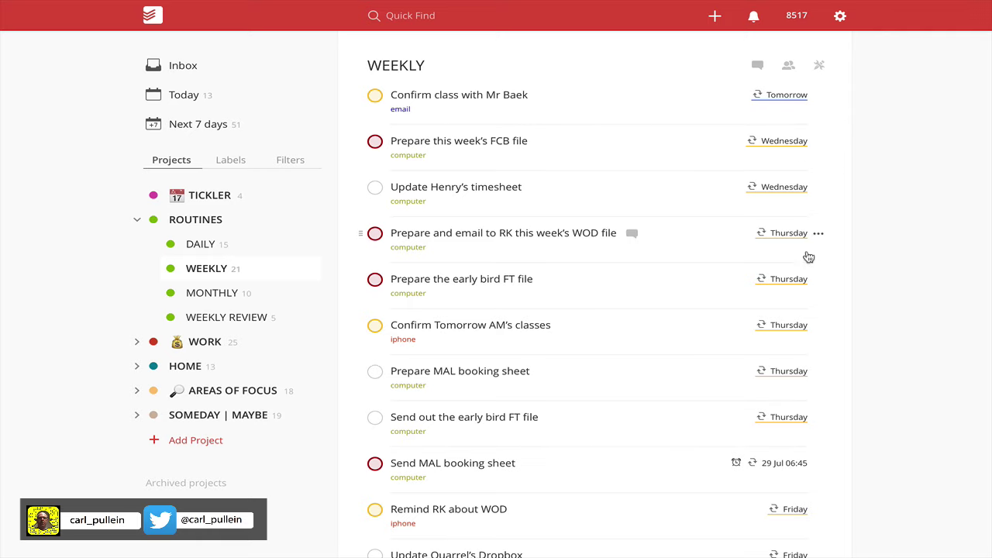
pyautogui.scroll(-2, 839, 445)
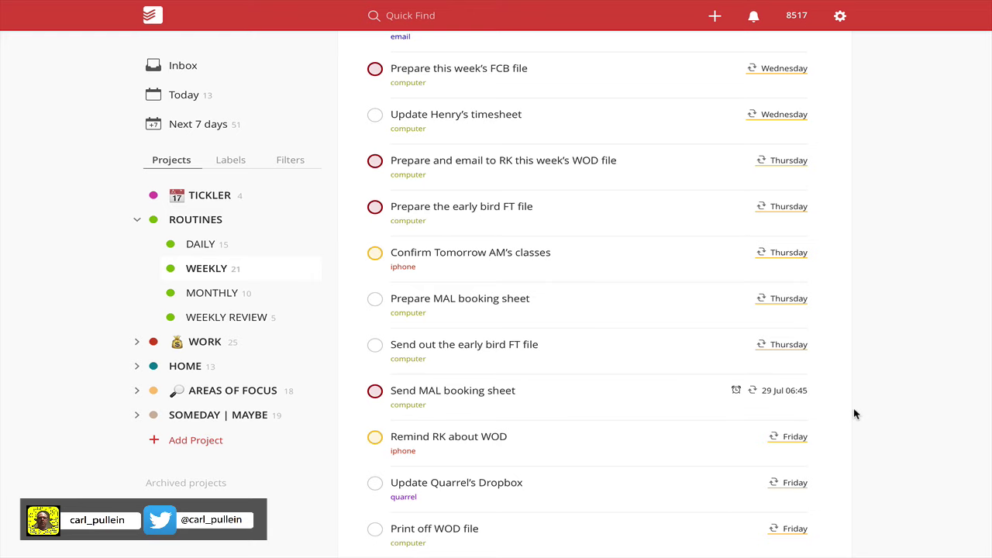
pyautogui.scroll(-3, 853, 409)
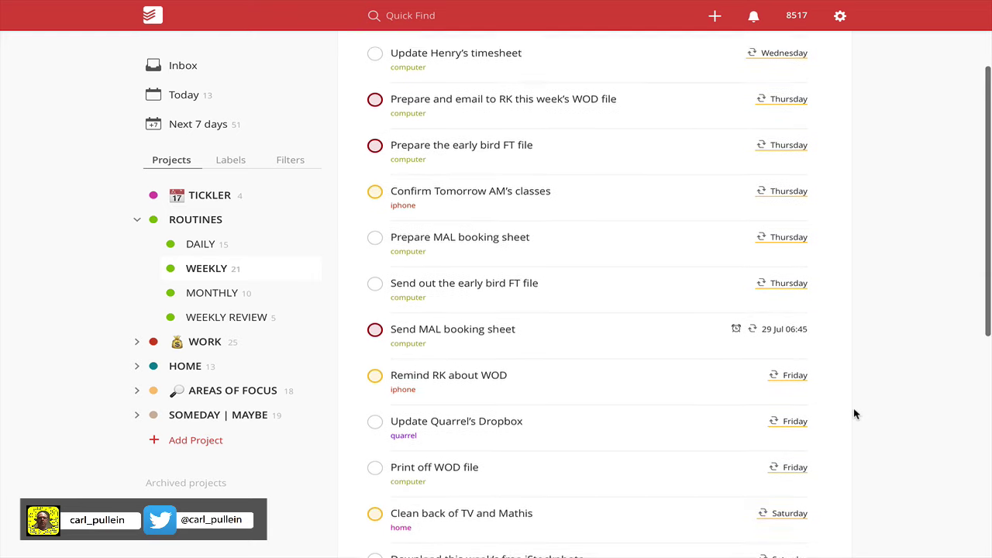
pyautogui.scroll(-4, 846, 513)
pyautogui.scroll(1, 846, 513)
pyautogui.scroll(5, 846, 512)
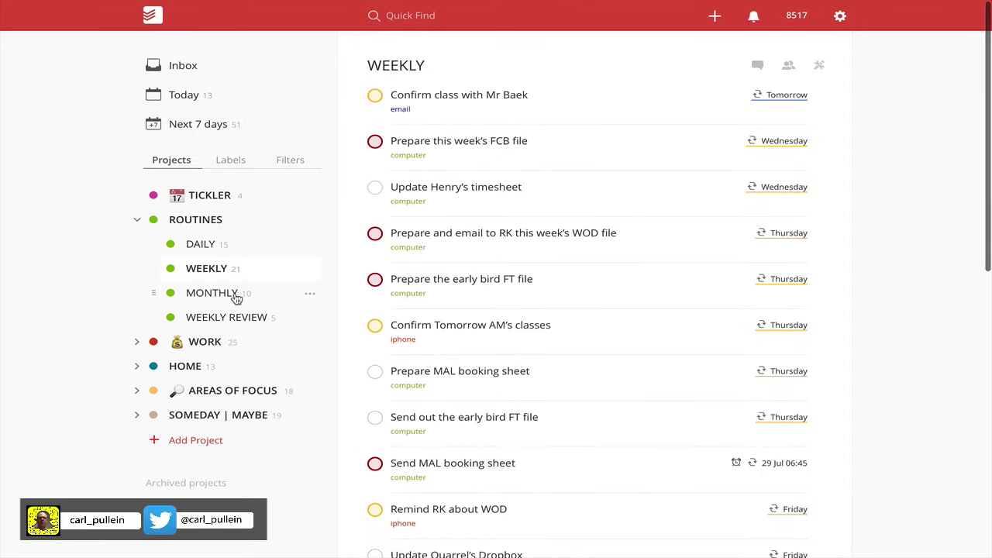
# - Check the MONTHLY routine tasks' due dates, then go back to DAILY's 15 recurring tasks
pyautogui.click(200, 292)
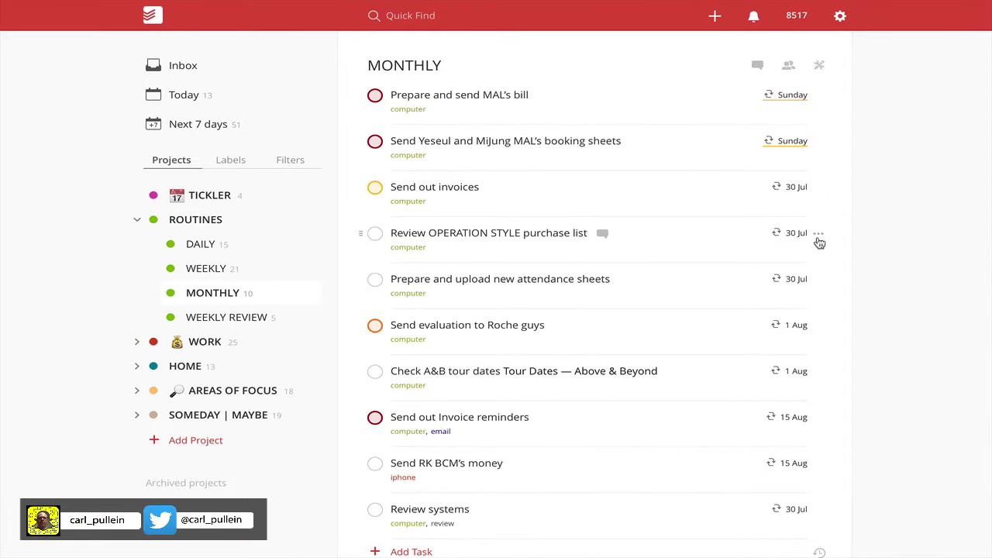
pyautogui.moveTo(805, 179)
pyautogui.click(203, 247)
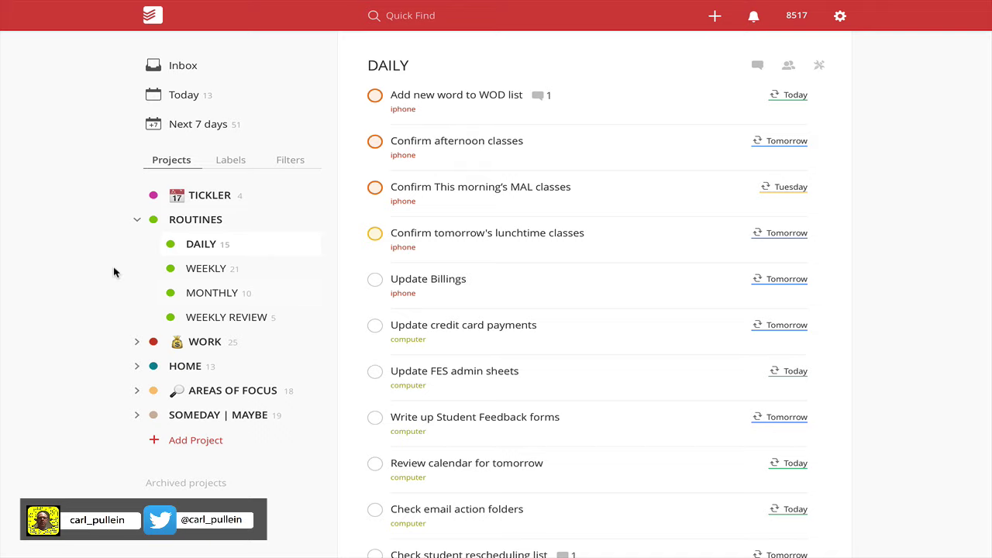
# - Collapse ROUTINES and expand WORK to list BCM uPhone, Todoist book, Business Creativity and Single Actions
pyautogui.click(138, 221)
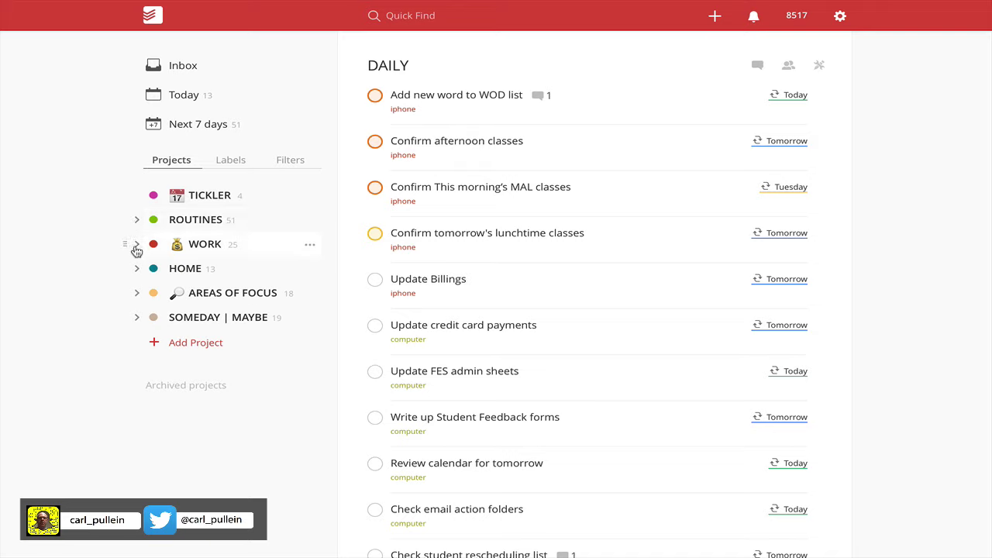
pyautogui.click(136, 246)
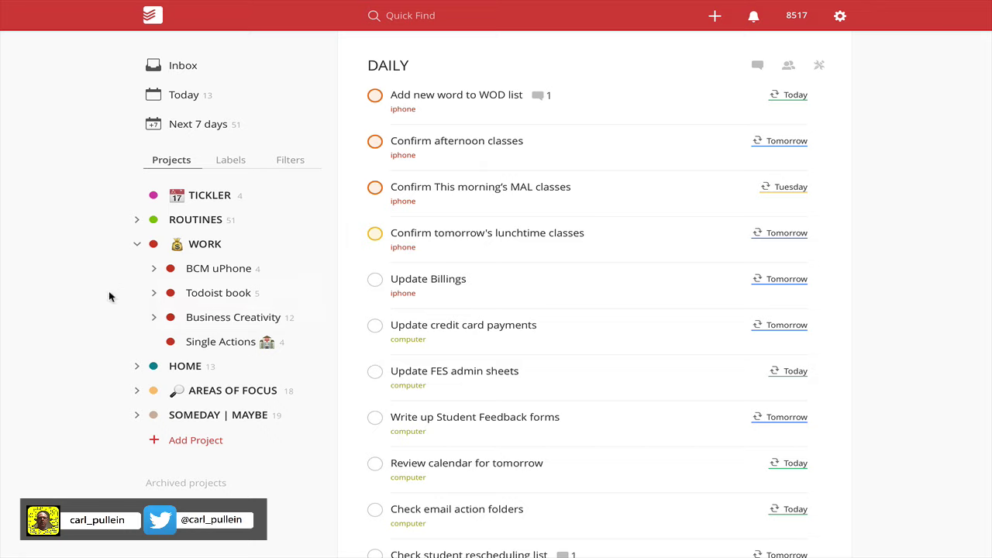
# - View WORK's Single Actions tasks, then switch to the HOME project
pyautogui.click(218, 338)
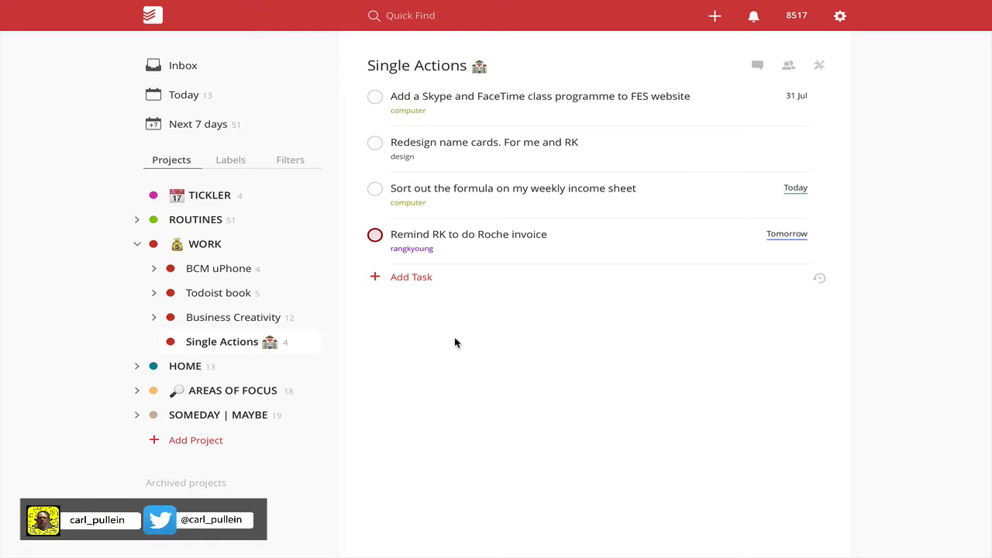
pyautogui.click(180, 366)
# - Expand HOME and scroll through Autumn / Winter 2016's sweater and belt task groups
pyautogui.click(136, 368)
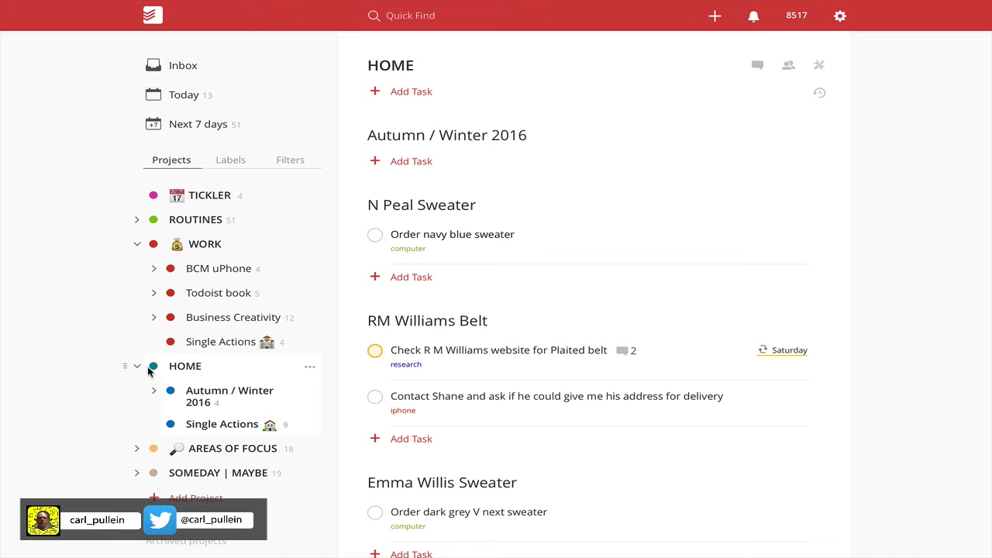
pyautogui.scroll(-1, 113, 372)
pyautogui.scroll(-1, 224, 397)
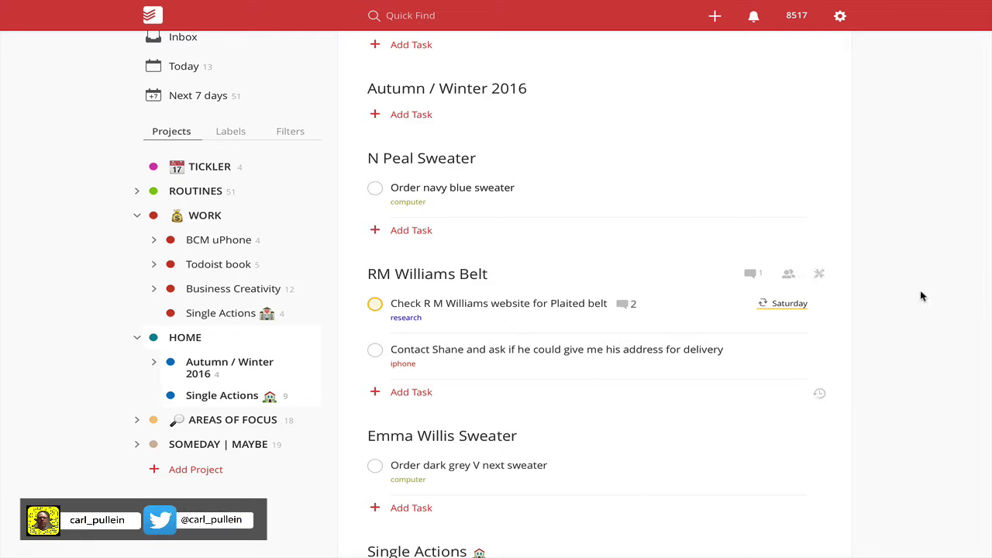
pyautogui.scroll(-4, 537, 352)
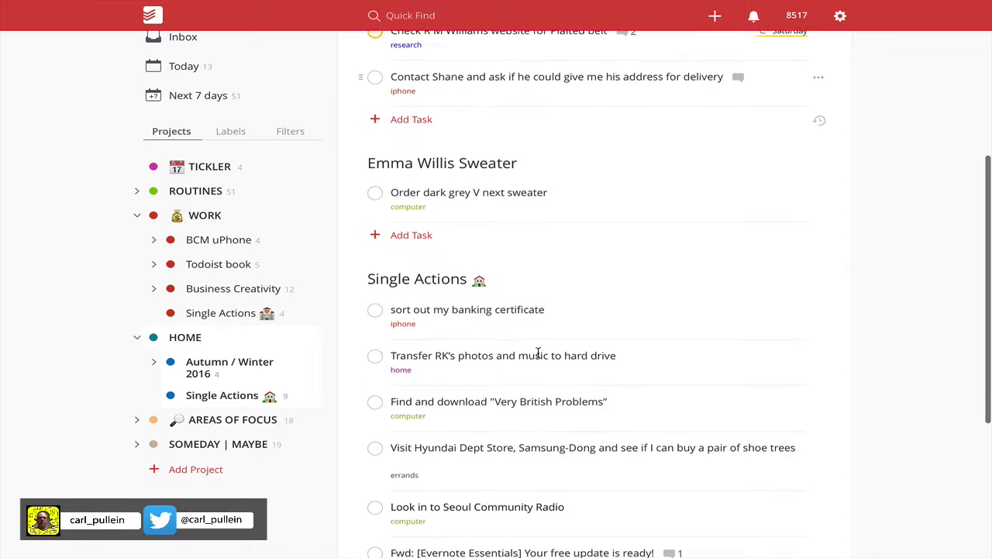
pyautogui.scroll(-3, 538, 352)
pyautogui.scroll(4, 538, 353)
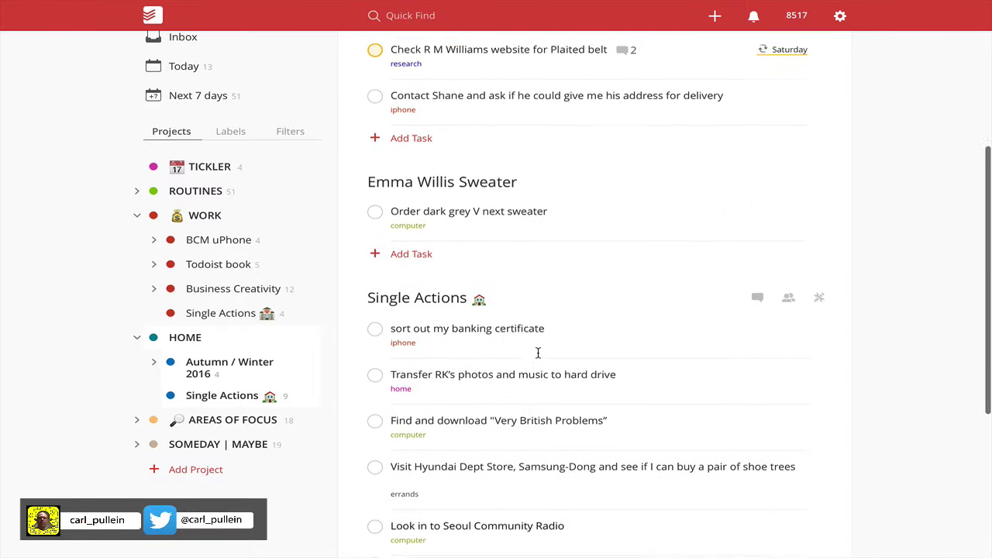
pyautogui.scroll(3, 537, 353)
pyautogui.scroll(-1, 466, 309)
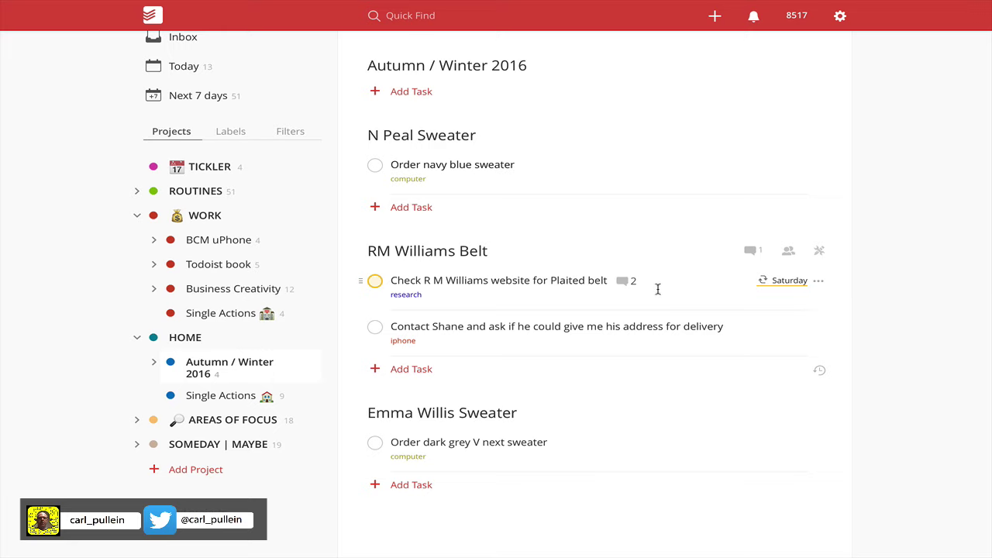
pyautogui.click(624, 283)
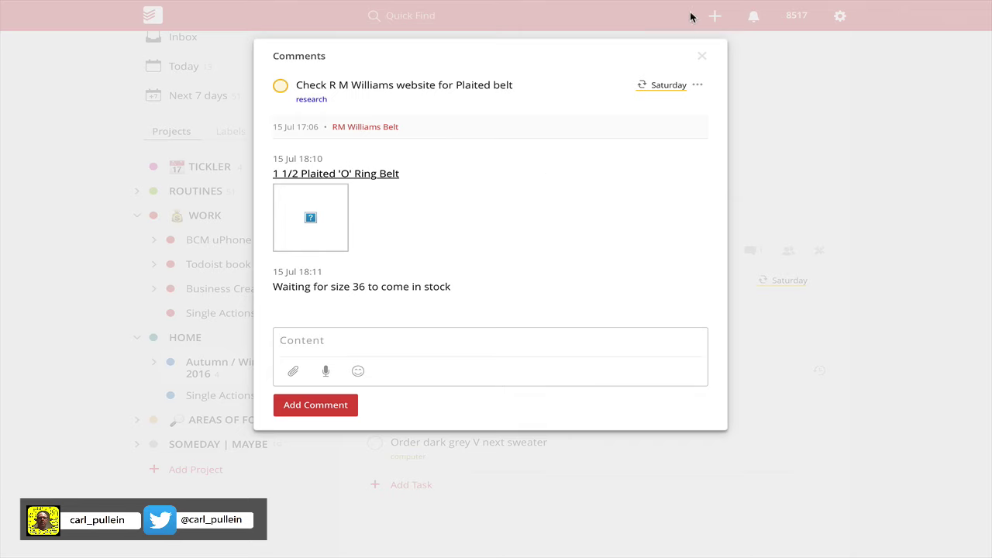
pyautogui.click(701, 56)
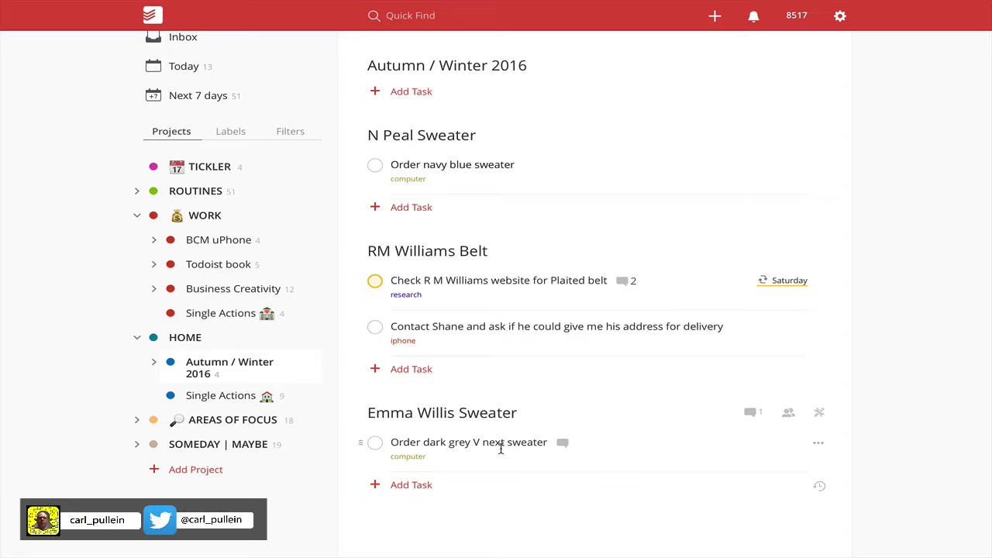
pyautogui.click(560, 442)
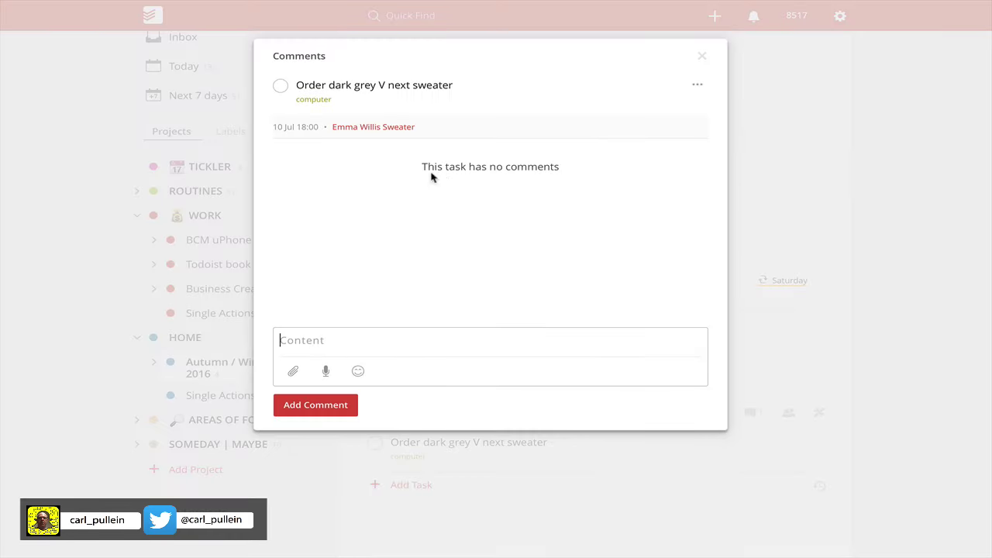
pyautogui.click(701, 55)
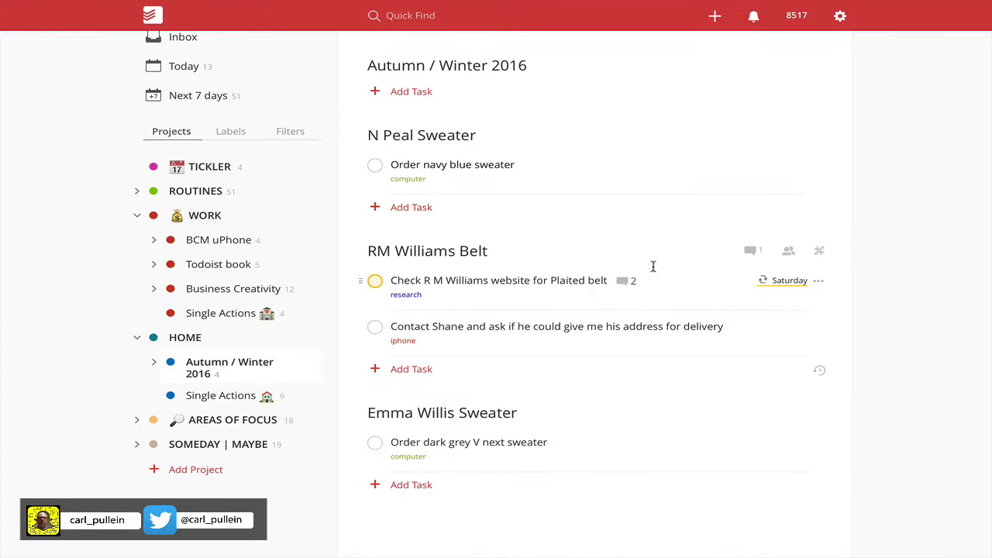
# - Open HOME's Single Actions project and scroll through its nine tagged tasks
pyautogui.click(217, 397)
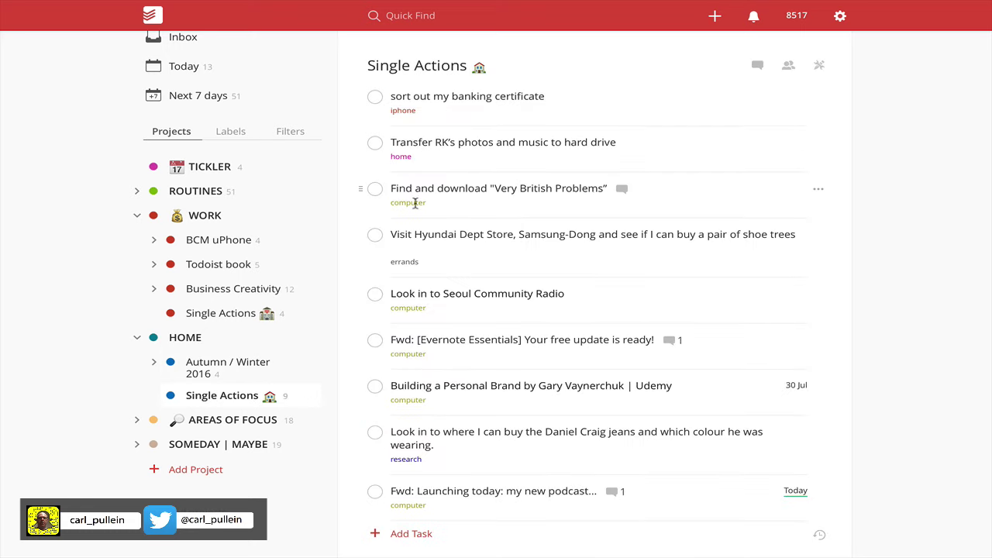
pyautogui.scroll(-1, 432, 326)
pyautogui.scroll(-1, 431, 325)
pyautogui.scroll(2, 438, 328)
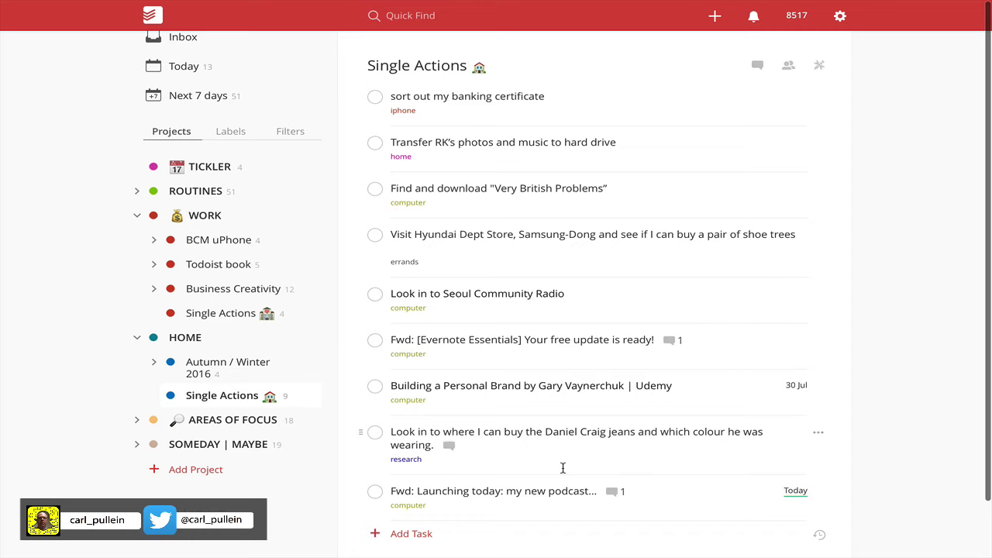
pyautogui.scroll(-1, 562, 467)
pyautogui.scroll(1, 562, 468)
# - Fold HOME and WORK, then unfold AREAS OF FOCUS to list Student Affairs, Medium Blog, Exercise and more
pyautogui.click(136, 338)
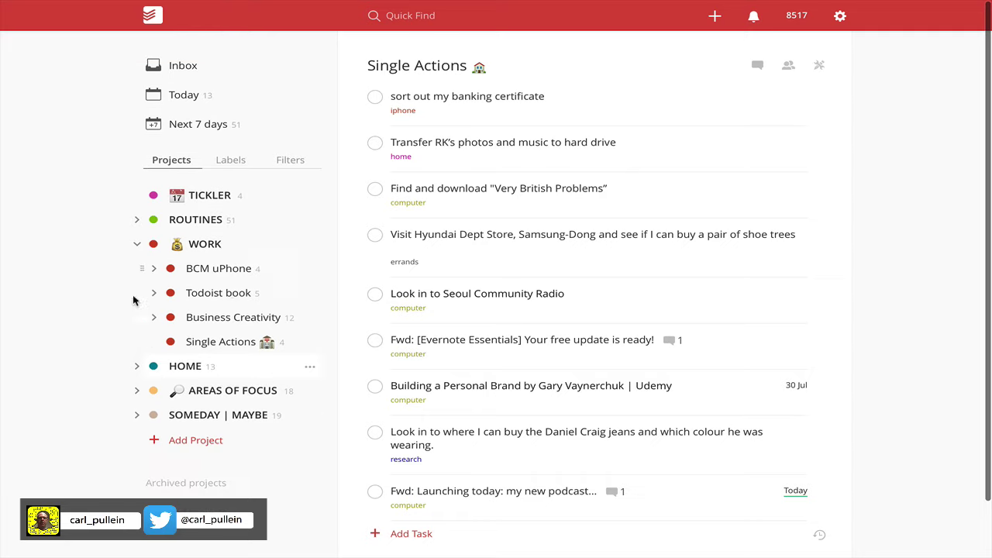
pyautogui.click(137, 244)
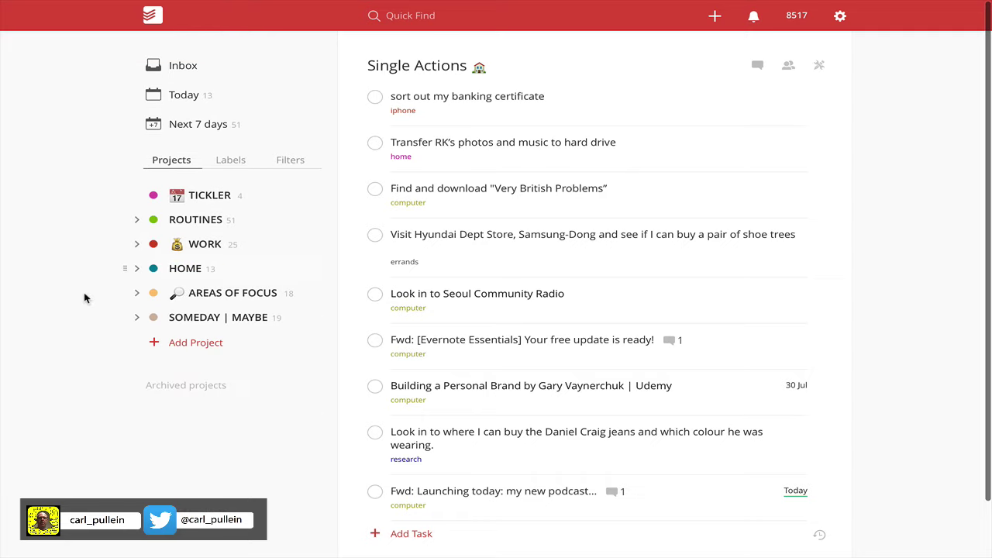
pyautogui.click(137, 294)
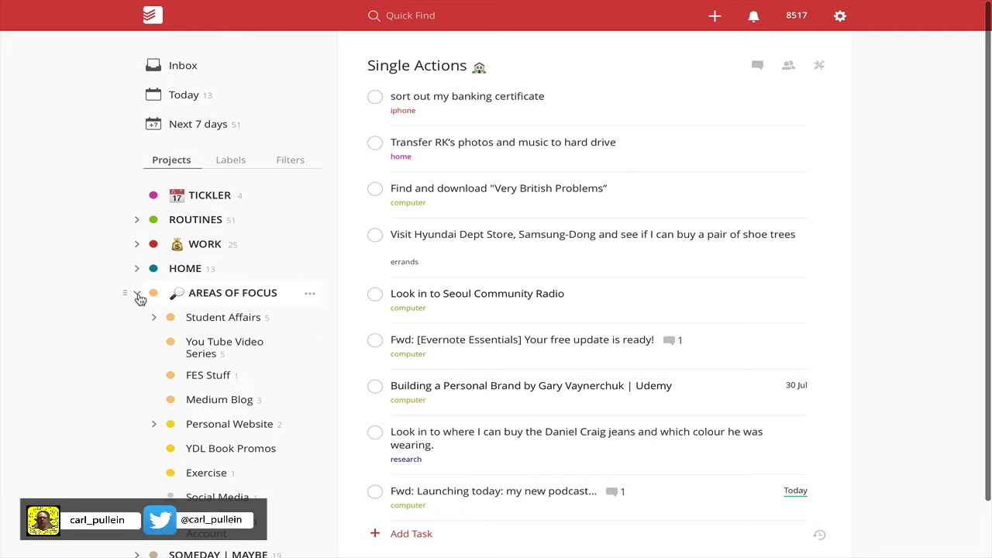
pyautogui.scroll(-3, 119, 357)
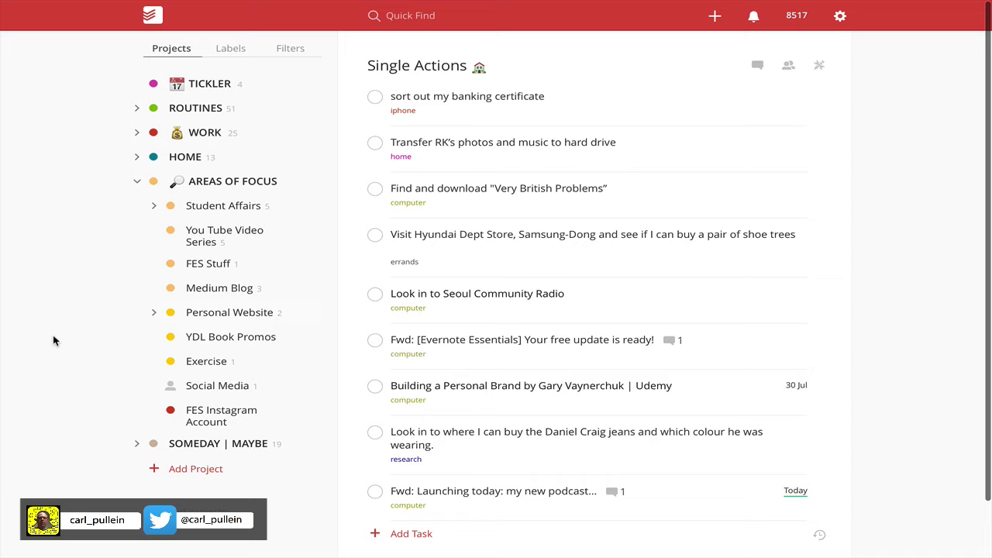
# - Open Student Affairs and complete the Rescheduling task about a student away until 6th July
pyautogui.click(214, 208)
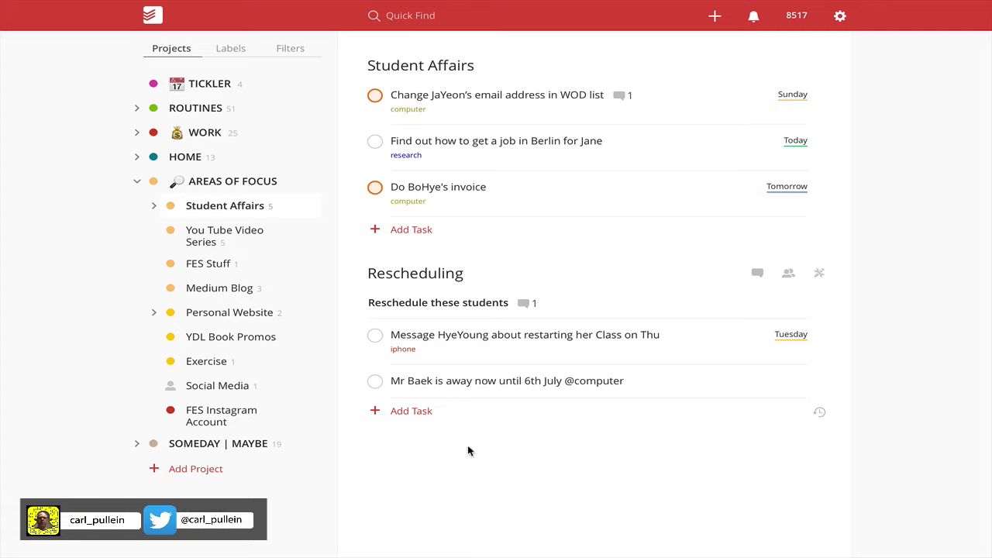
pyautogui.click(374, 381)
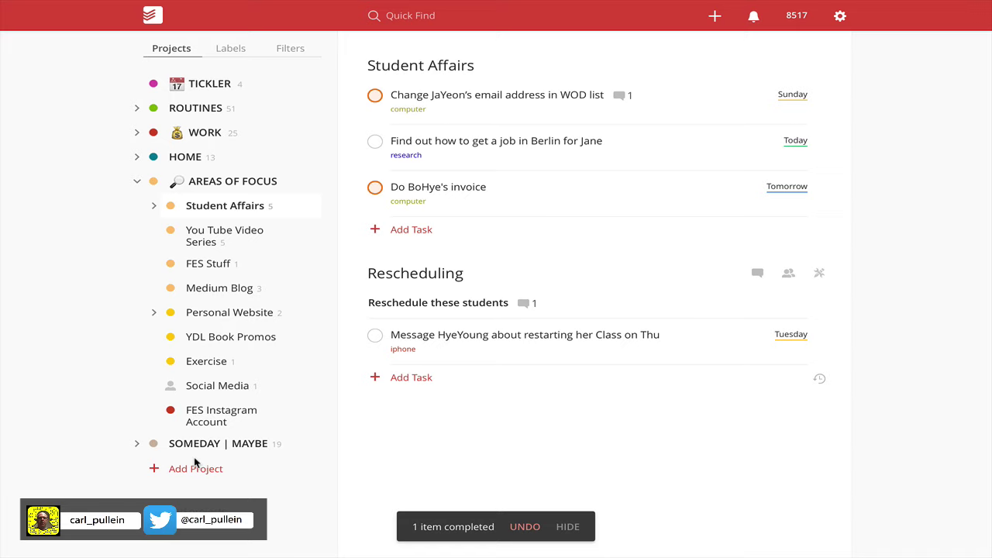
# - Browse You Tube Video Series, FES Stuff, Medium Blog, Personal Website, YDL Book Promos and Exercise, ending on Social Media
pyautogui.click(214, 242)
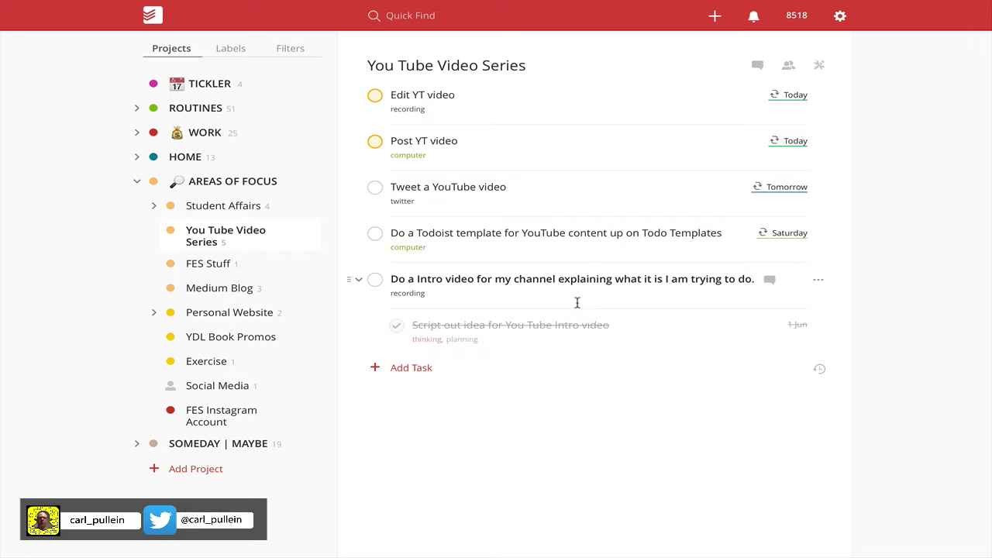
pyautogui.click(209, 266)
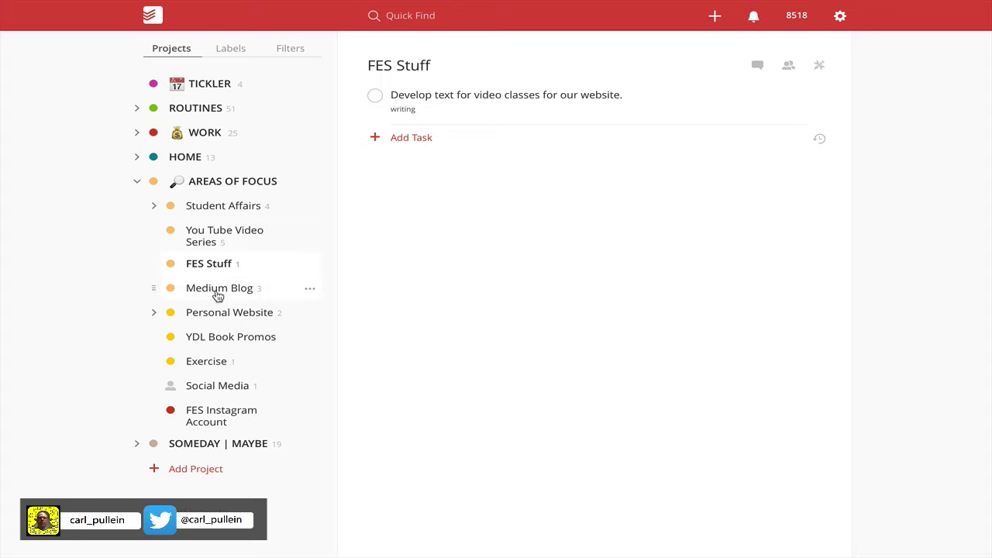
pyautogui.click(242, 293)
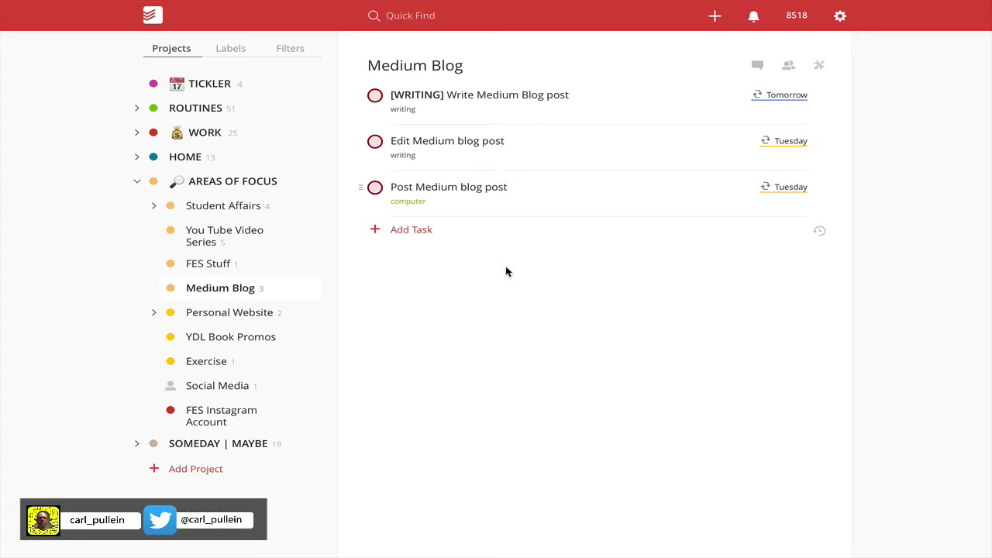
pyautogui.click(223, 314)
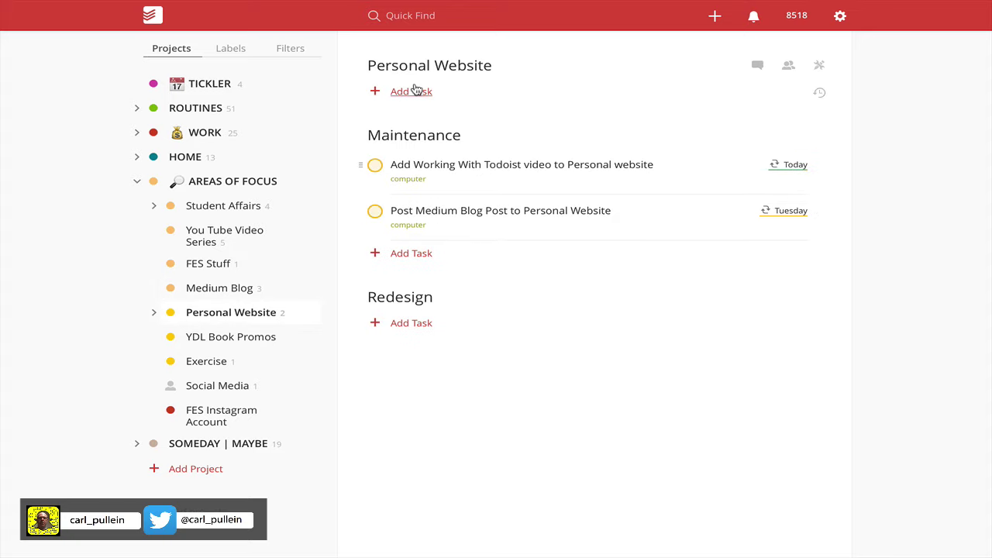
pyautogui.click(203, 343)
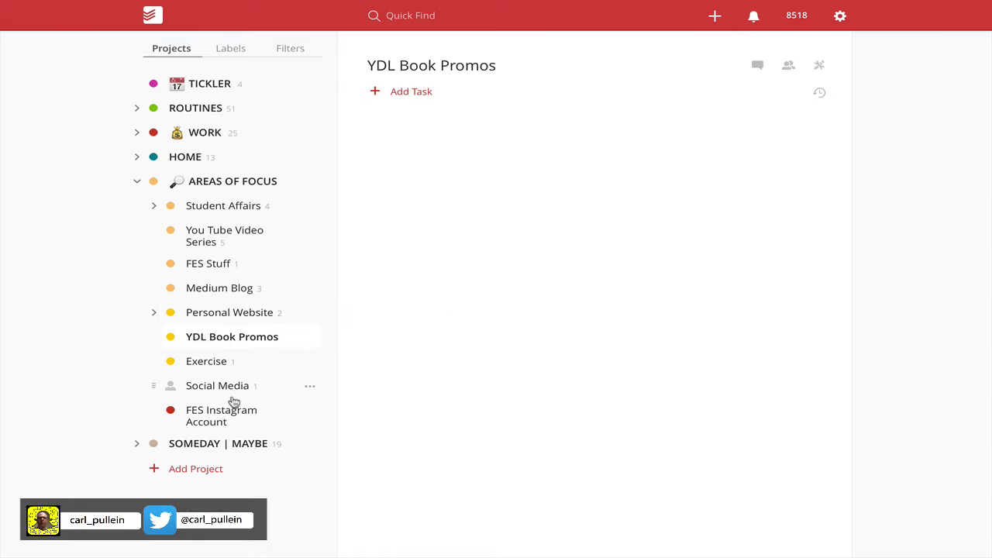
pyautogui.click(215, 362)
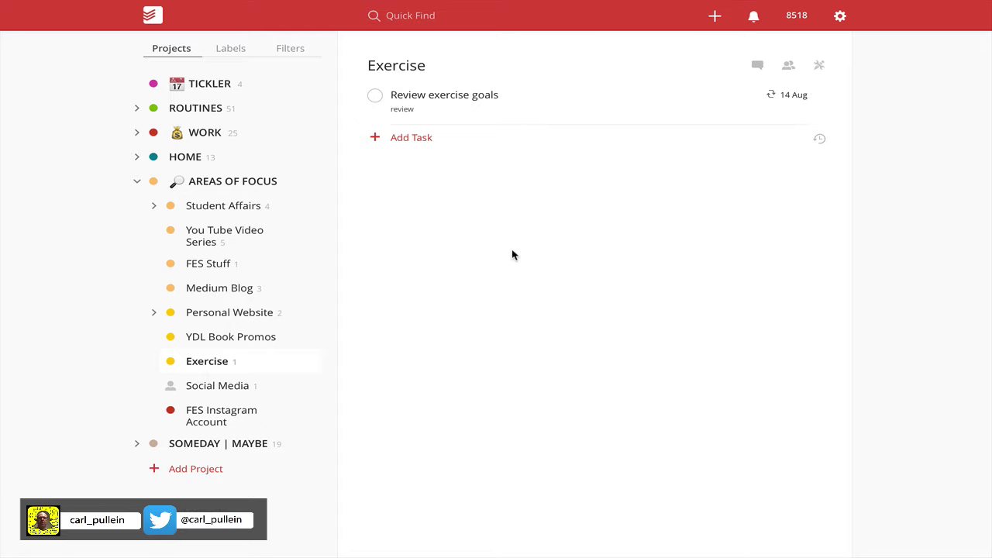
pyautogui.click(233, 386)
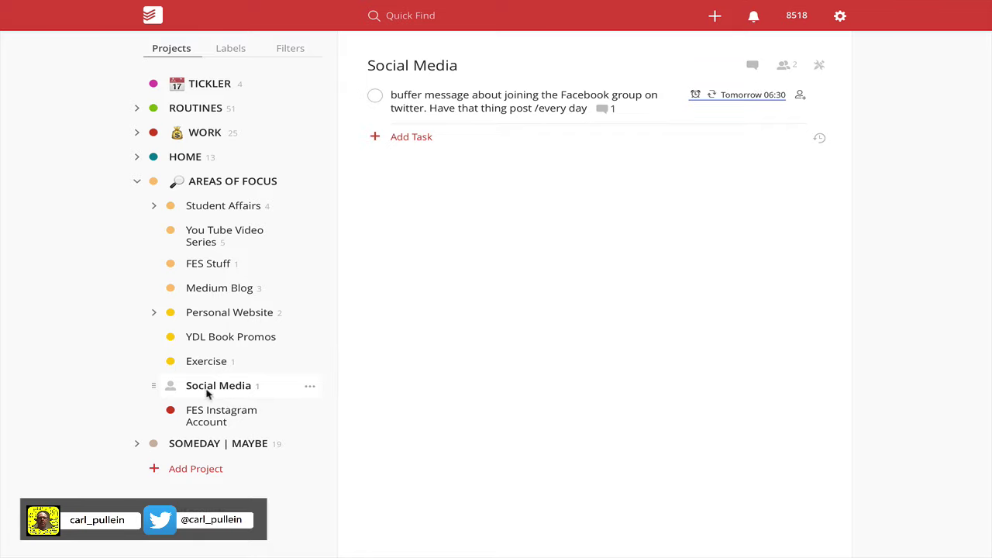
# - Open the FES Instagram Account project, then expand and re-collapse WORK's sub-projects
pyautogui.click(205, 417)
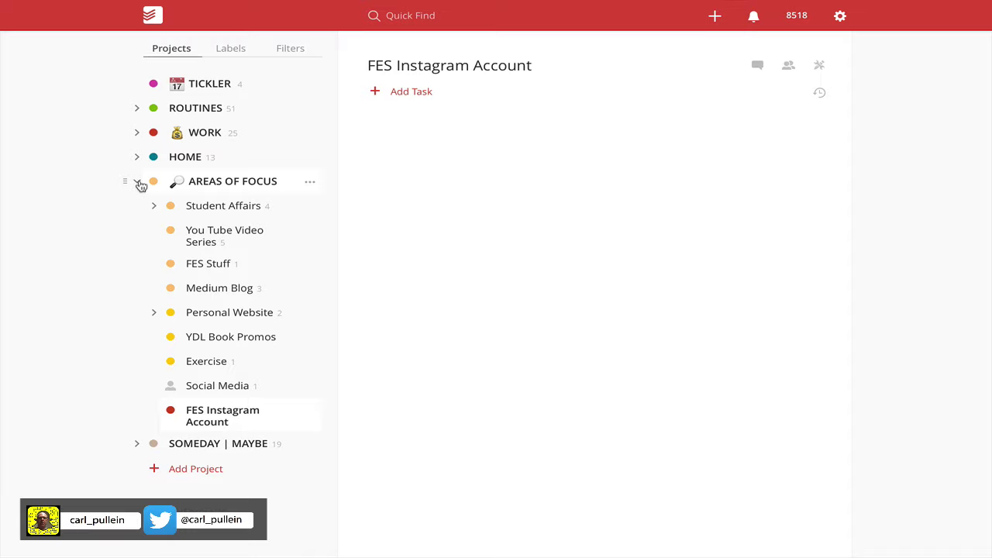
pyautogui.scroll(3, 140, 186)
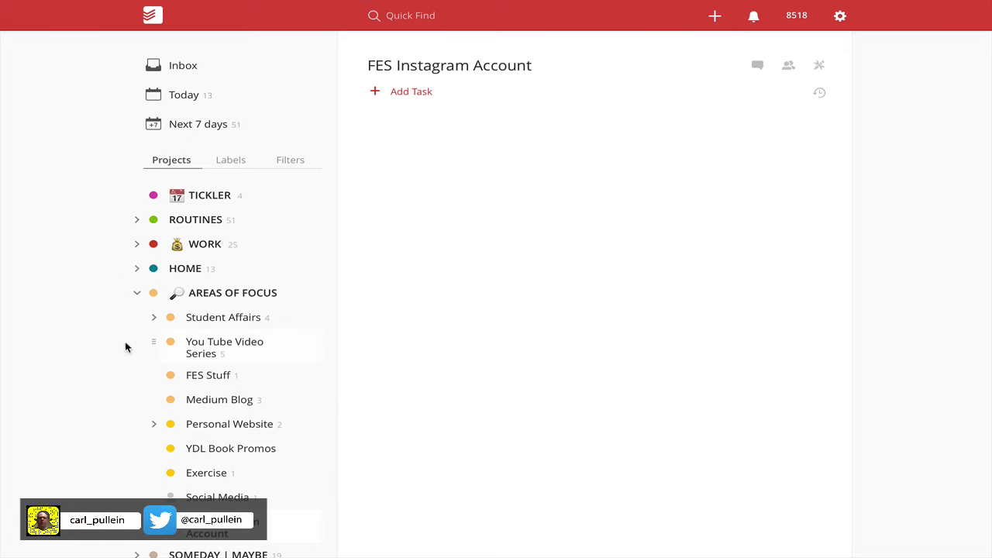
pyautogui.click(138, 245)
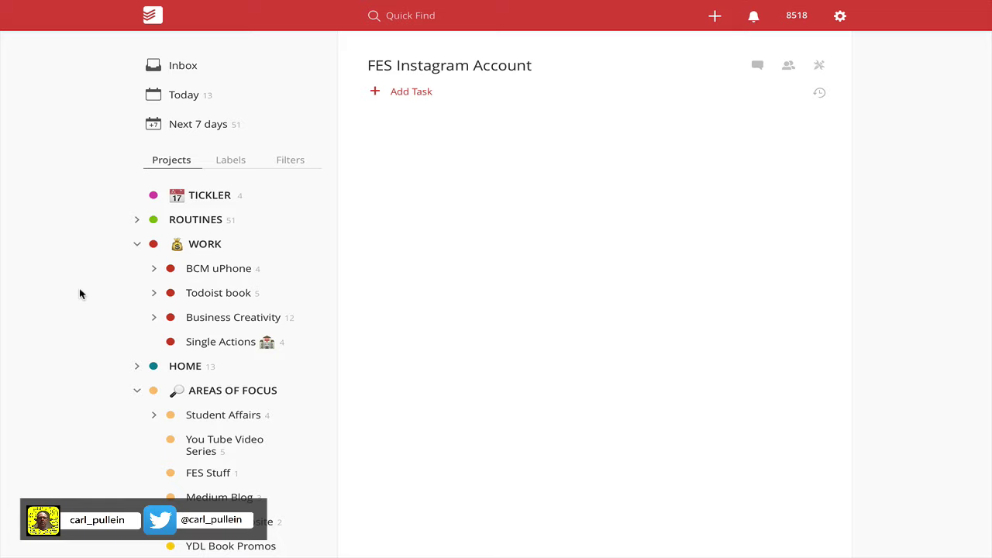
pyautogui.click(136, 244)
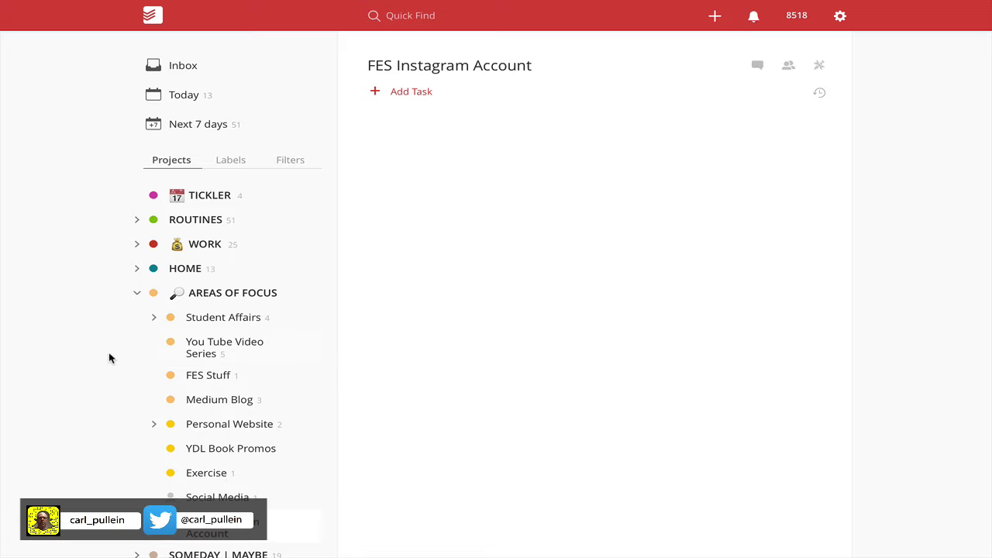
# - Collapse AREAS OF FOCUS, and expand SOMEDAY | MAYBE to browse its sub-projects before collapsing it
pyautogui.click(138, 293)
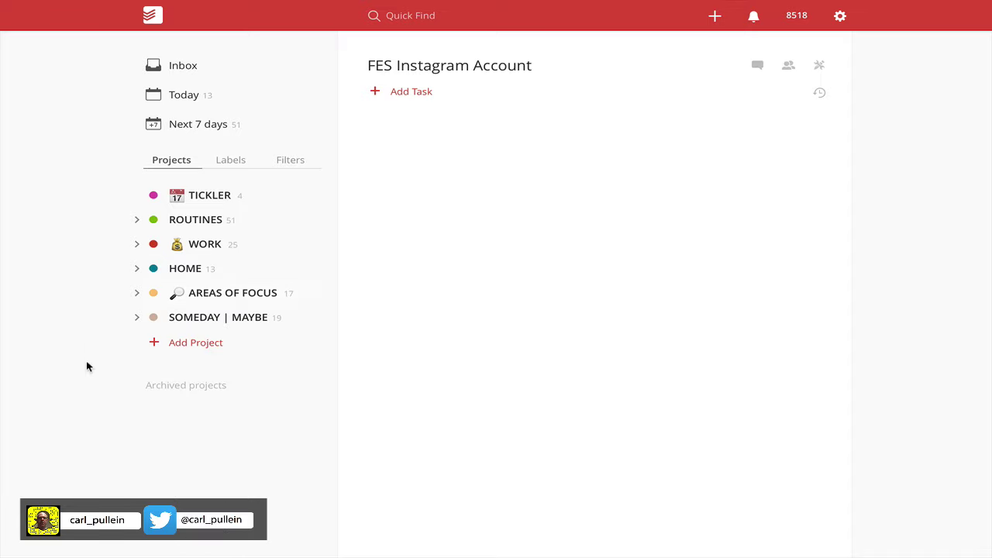
pyautogui.click(137, 317)
pyautogui.scroll(-3, 142, 398)
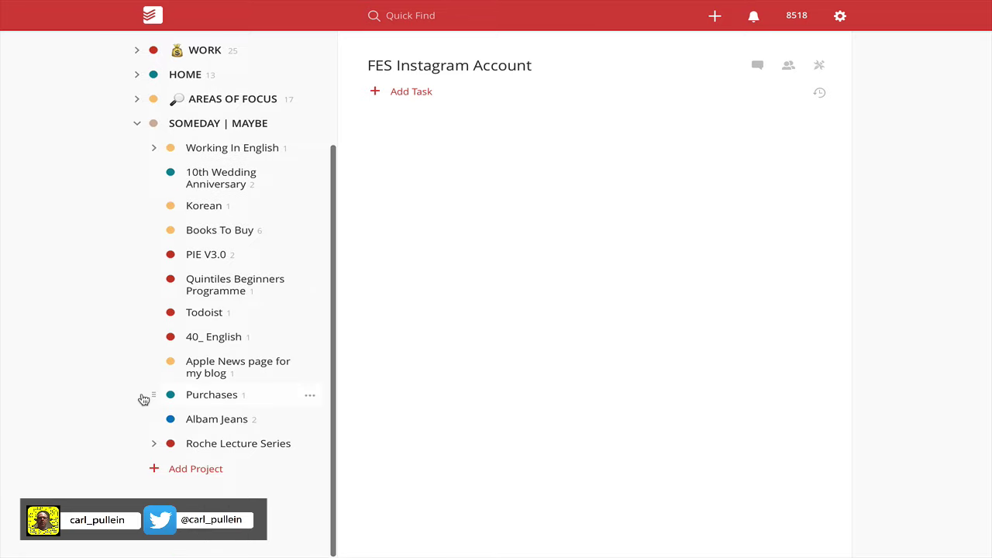
pyautogui.scroll(3, 144, 399)
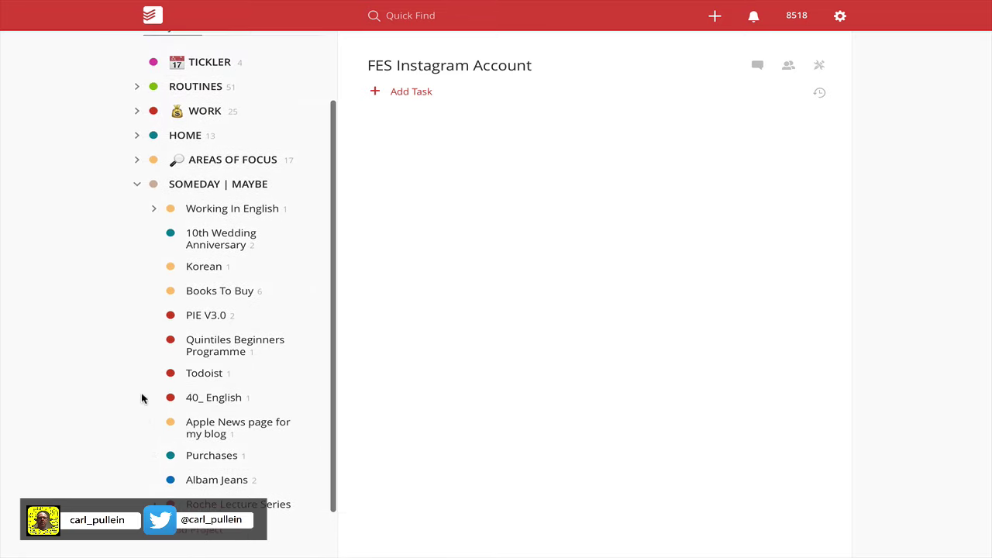
pyautogui.scroll(1, 143, 399)
pyautogui.scroll(-3, 144, 399)
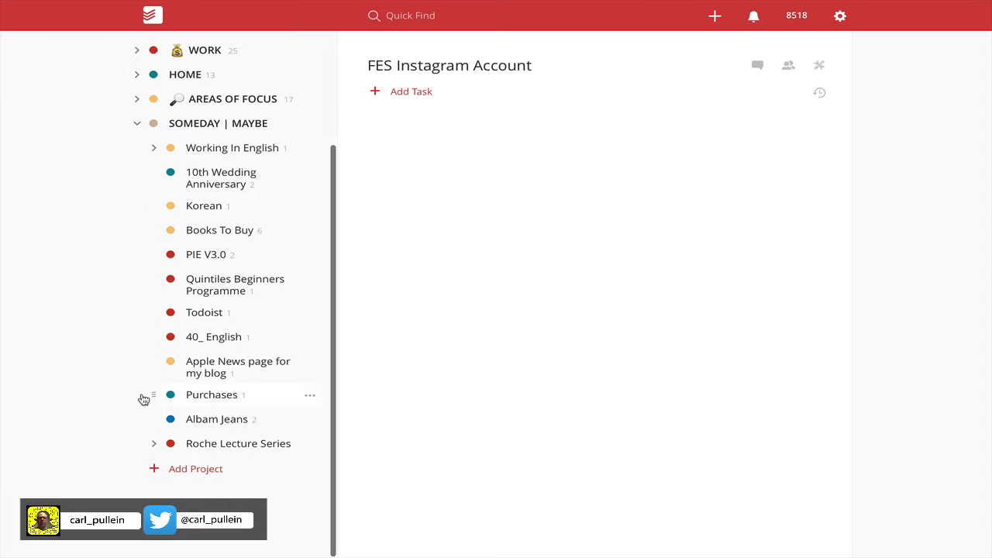
pyautogui.scroll(1, 144, 399)
pyautogui.scroll(2, 143, 399)
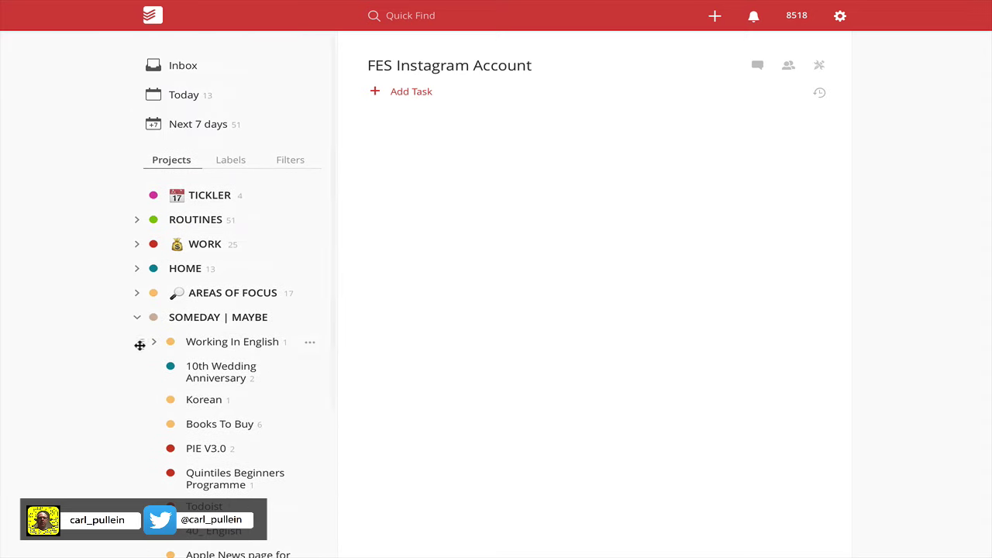
pyautogui.click(138, 318)
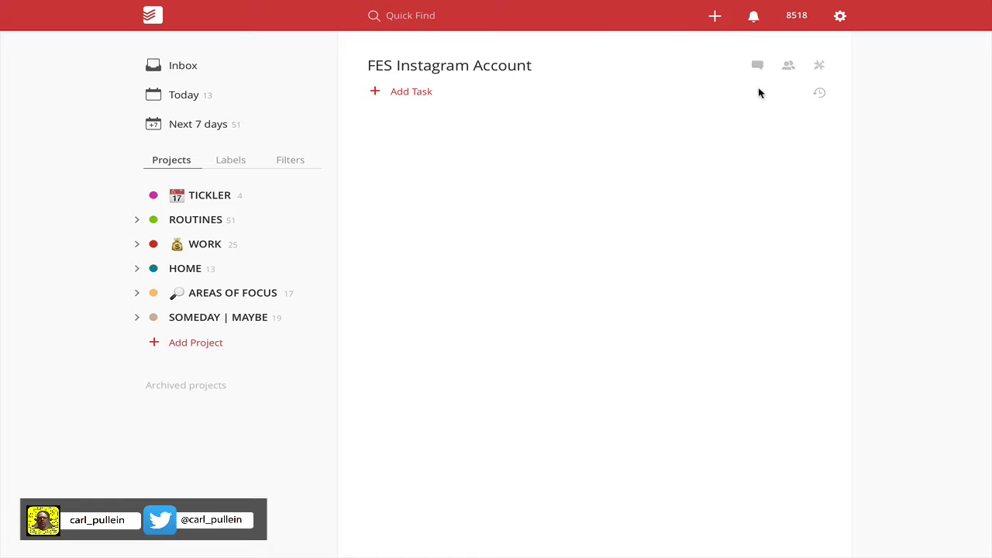
# - Open the karma score 8518 to view the Your Productivity charts for 7 days and 4 weeks
pyautogui.click(796, 18)
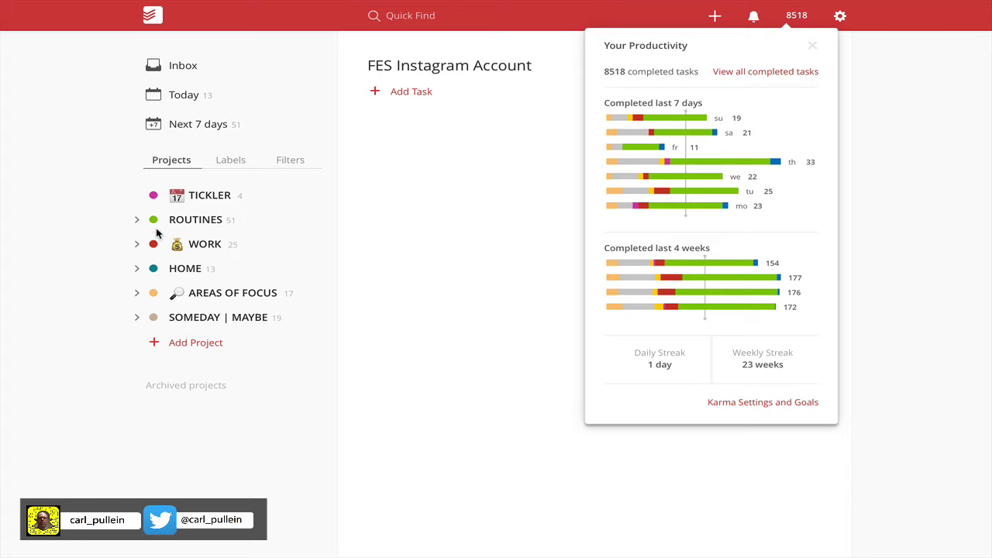
pyautogui.moveTo(682, 126)
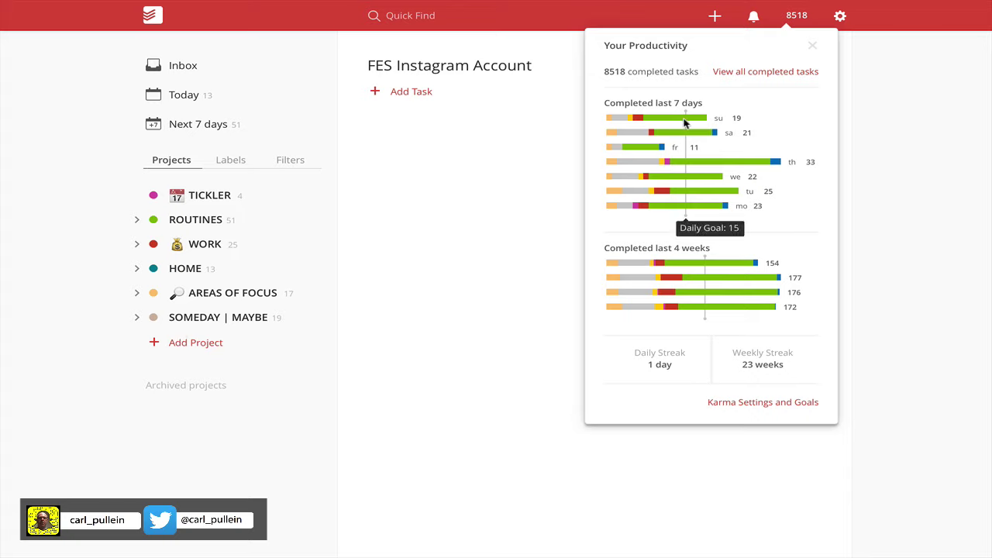
pyautogui.moveTo(711, 276)
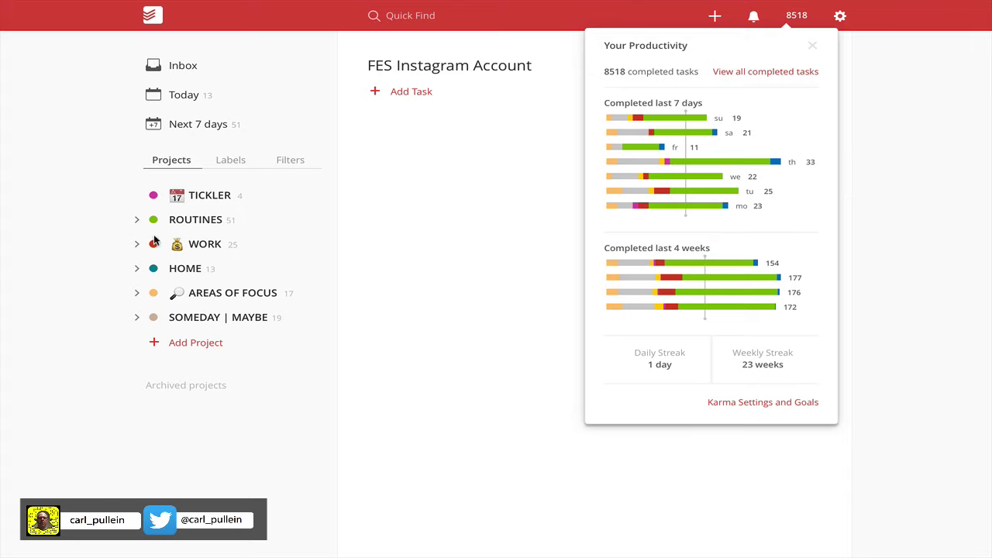
pyautogui.moveTo(640, 221)
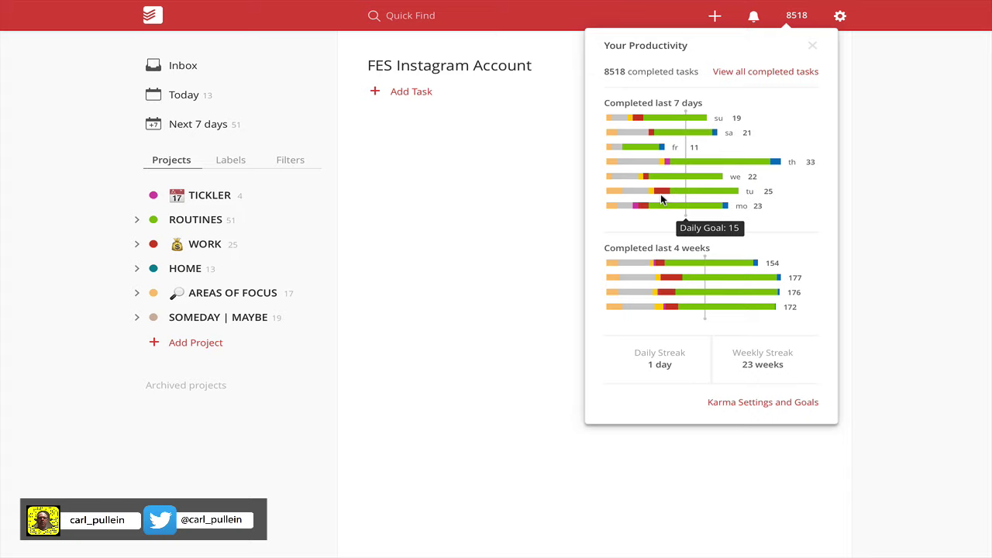
pyautogui.moveTo(706, 290)
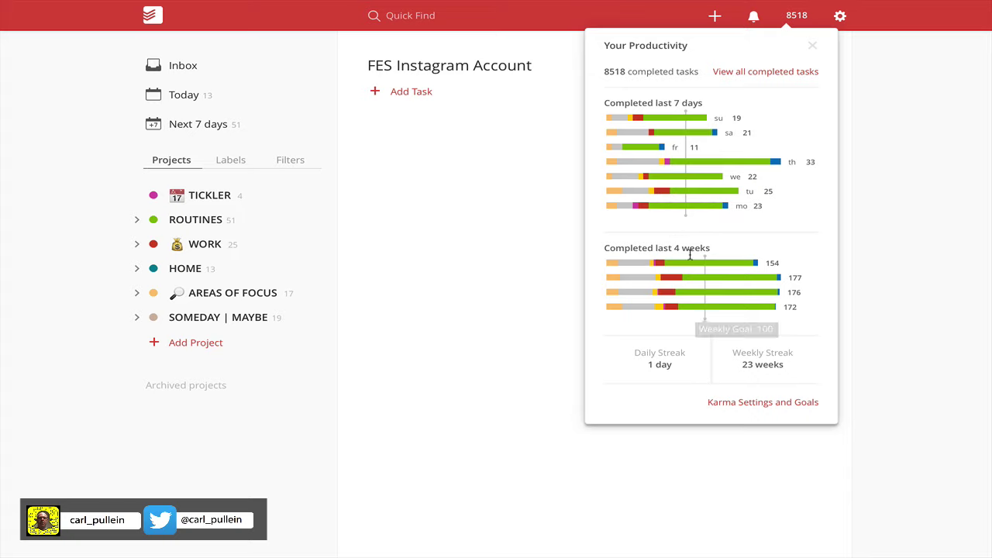
# - Dismiss the Your Productivity popup to return to the FES Instagram Account project
pyautogui.click(859, 286)
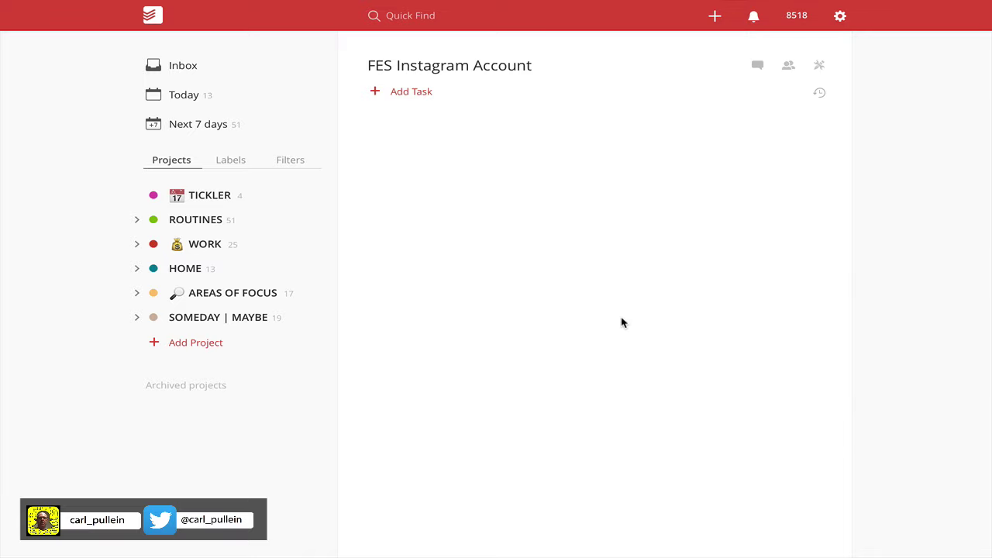